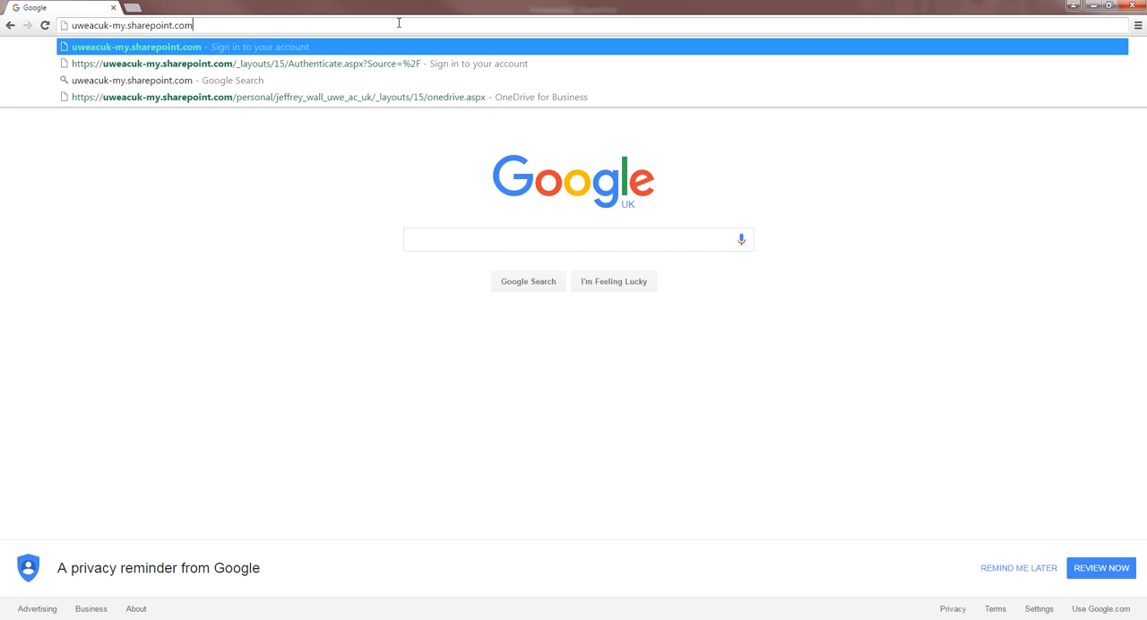
Step: Go to uweacuk-my.sharepoint.com and sign in with the remembered work account, entering the account password
key(Return)
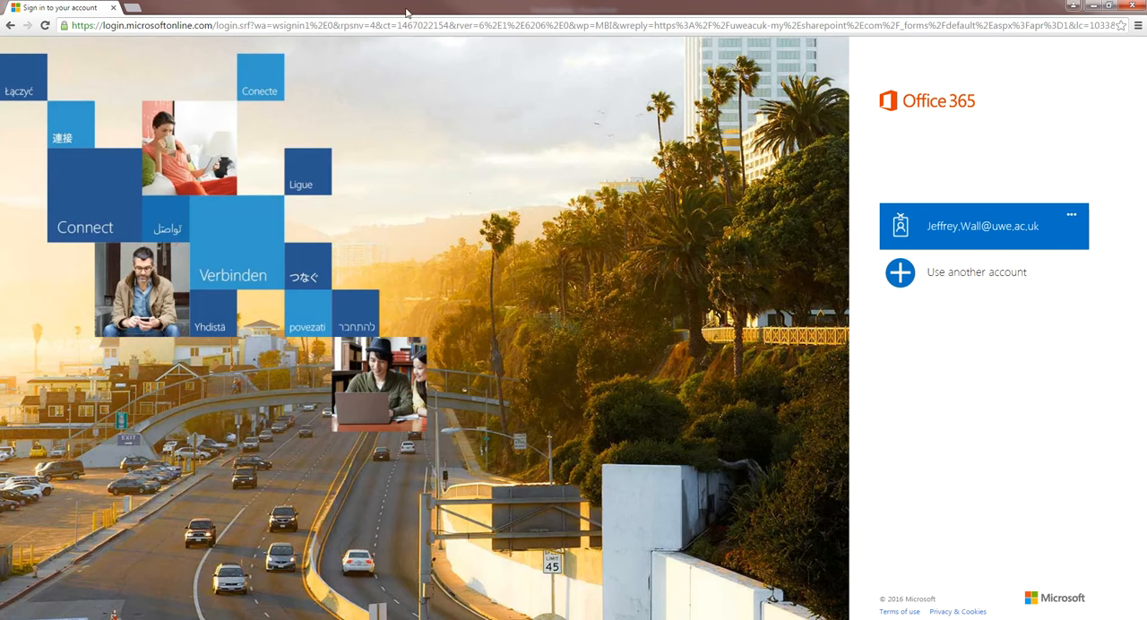
click(982, 241)
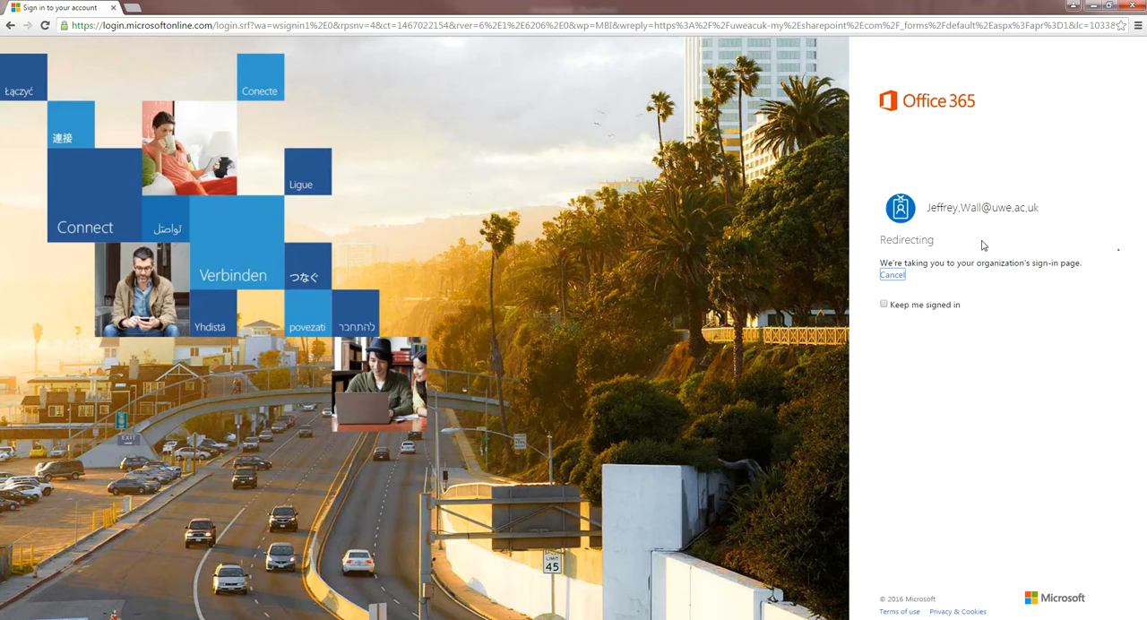
text(***)
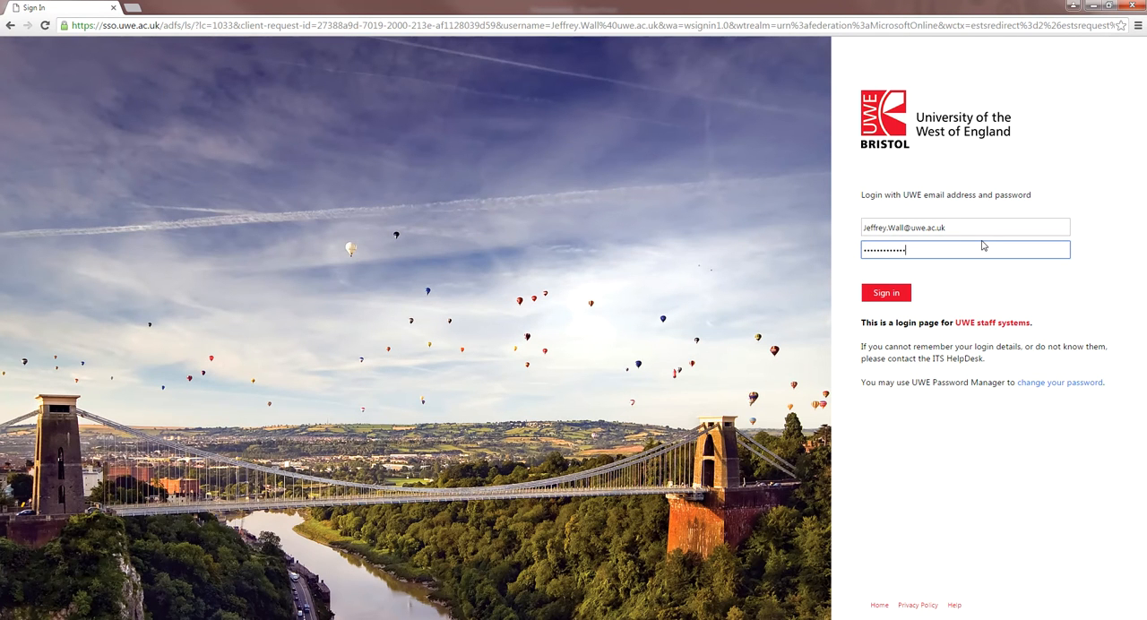
key(Return)
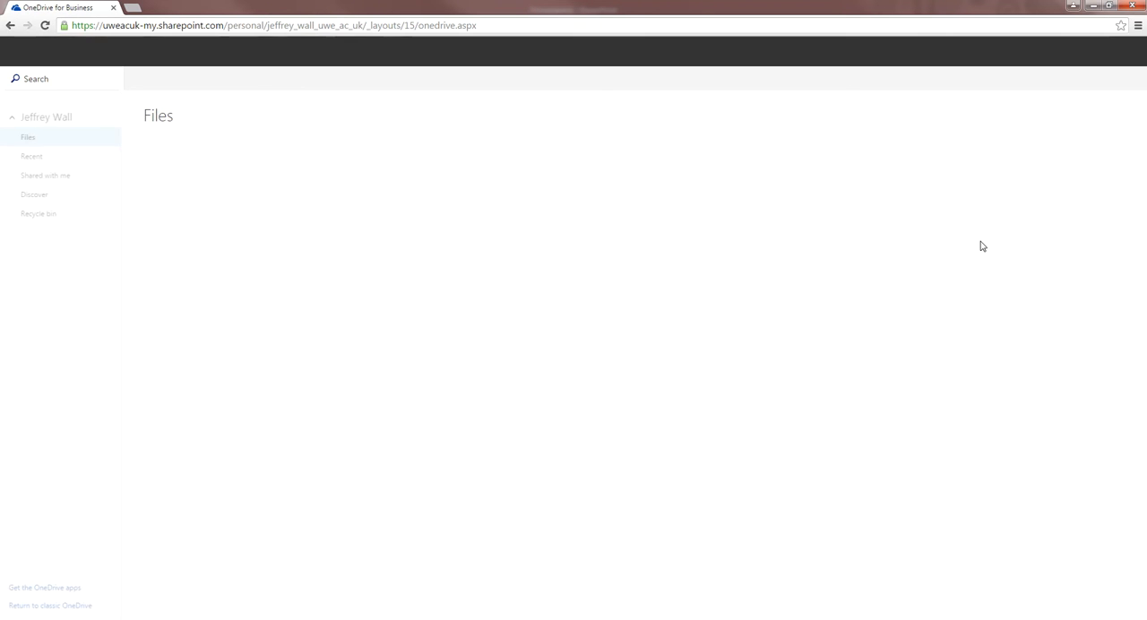
Step: Open Forms from the Office 365 apps and create a new blank form
click(12, 59)
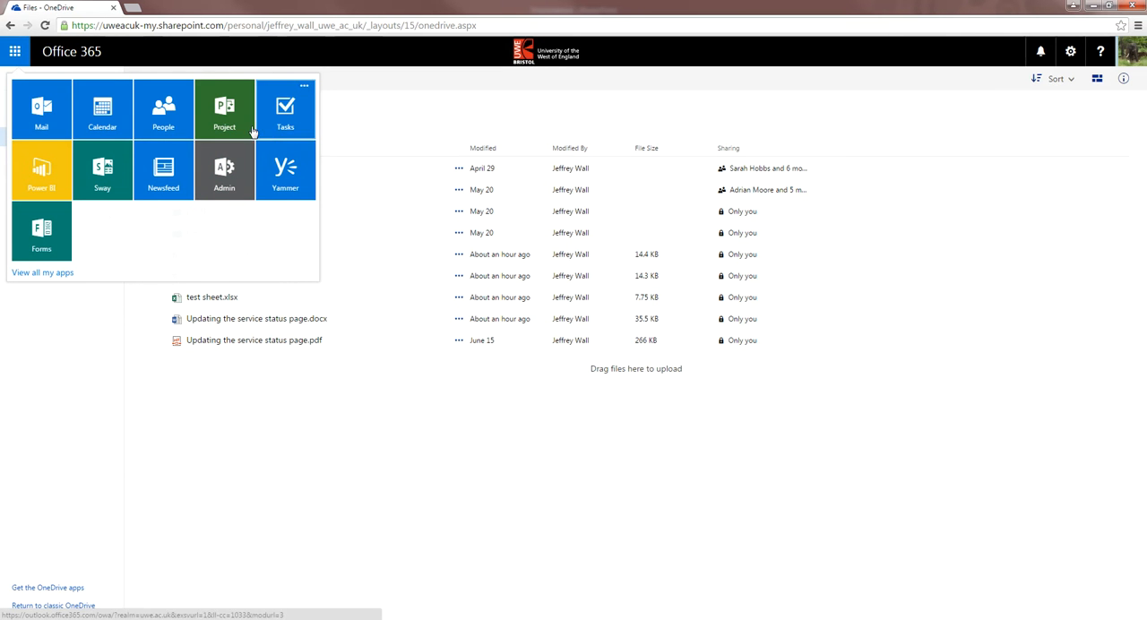
click(48, 258)
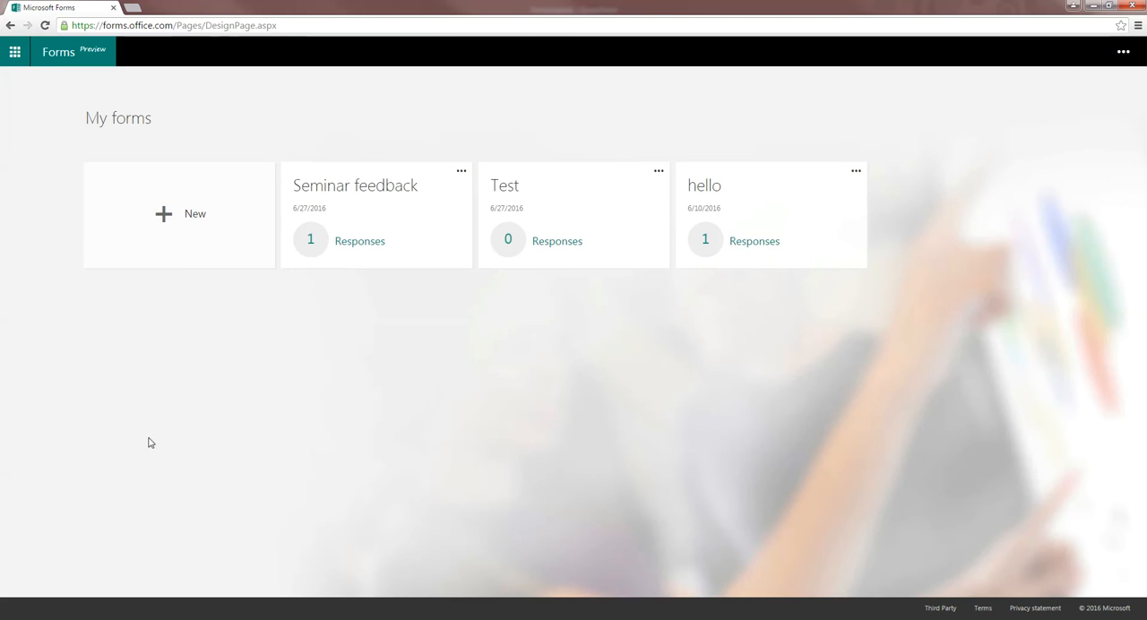
click(182, 228)
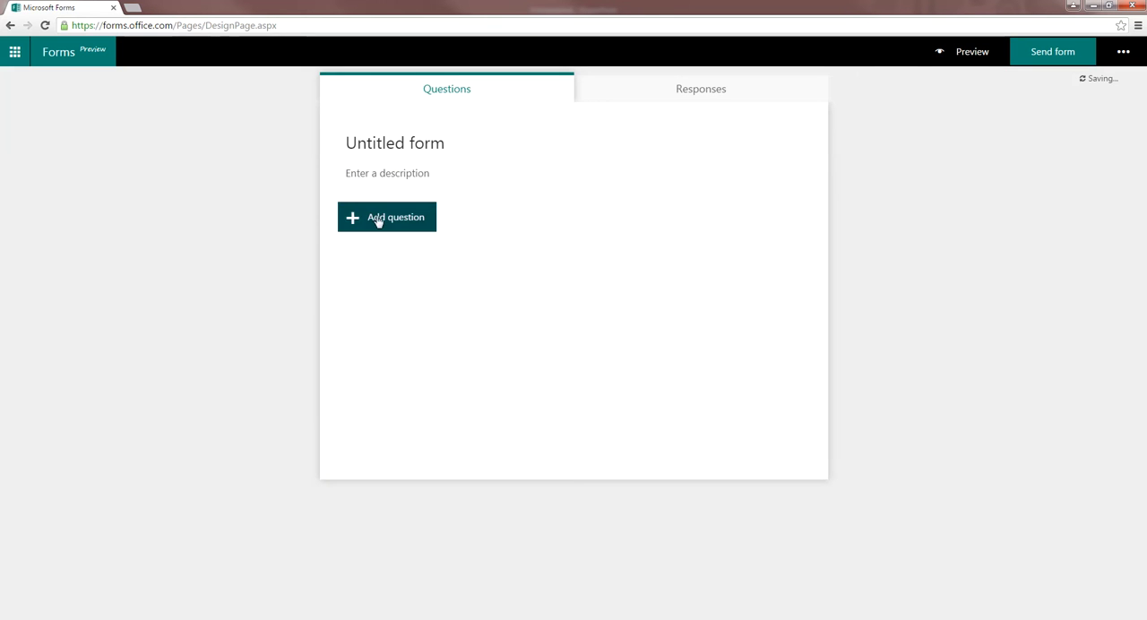
Step: Add a choice question to the form and extend it to four answer options
click(377, 221)
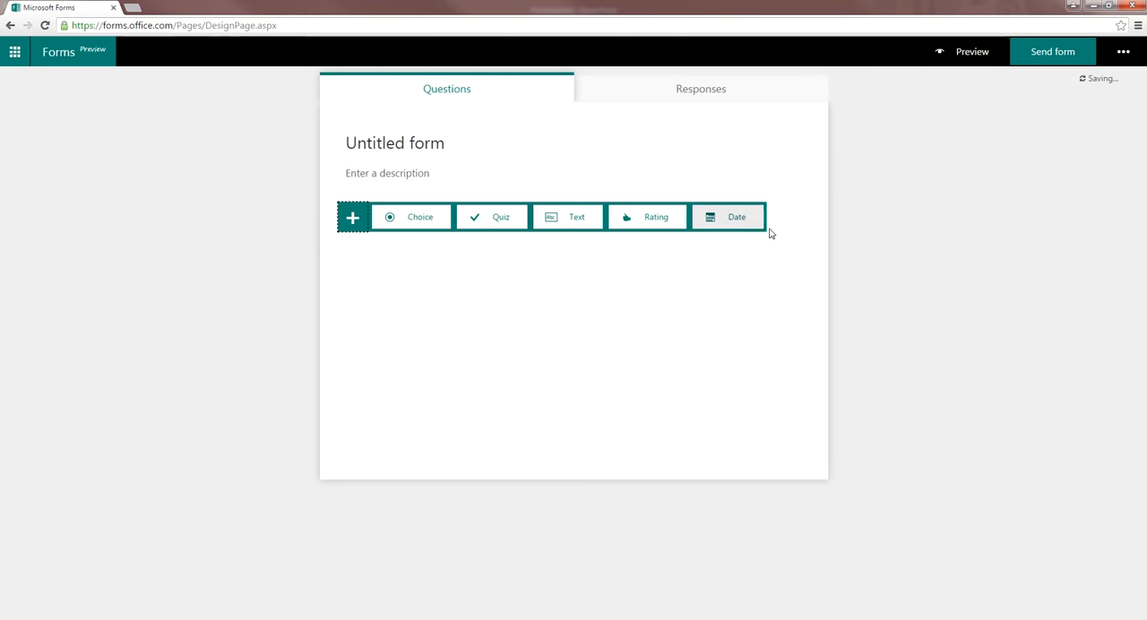
click(422, 222)
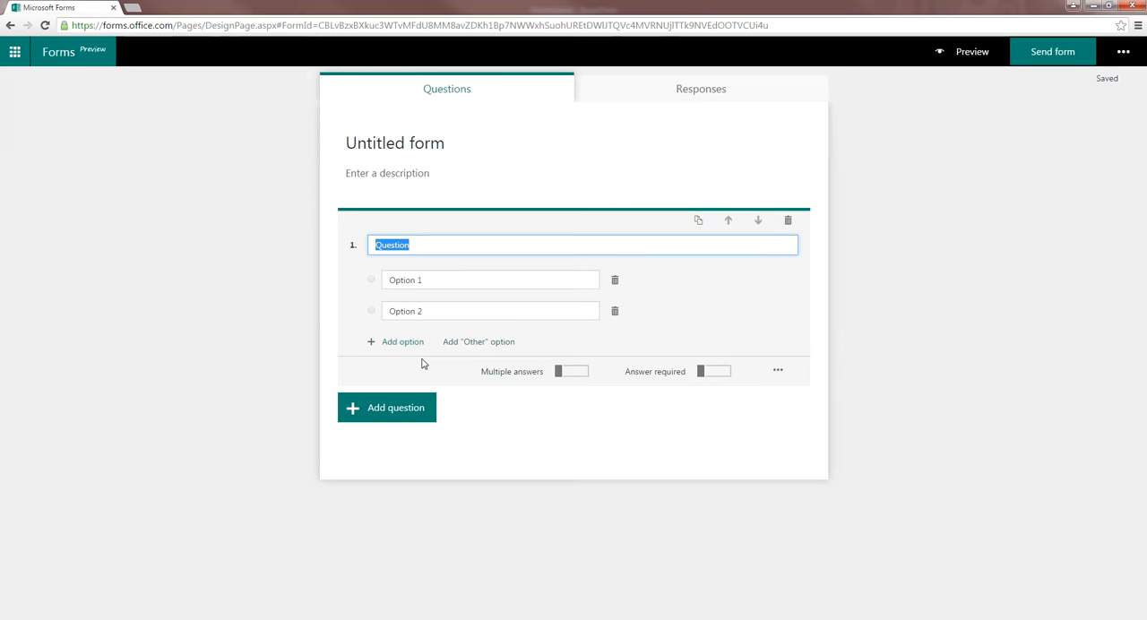
click(376, 343)
click(385, 373)
click(454, 254)
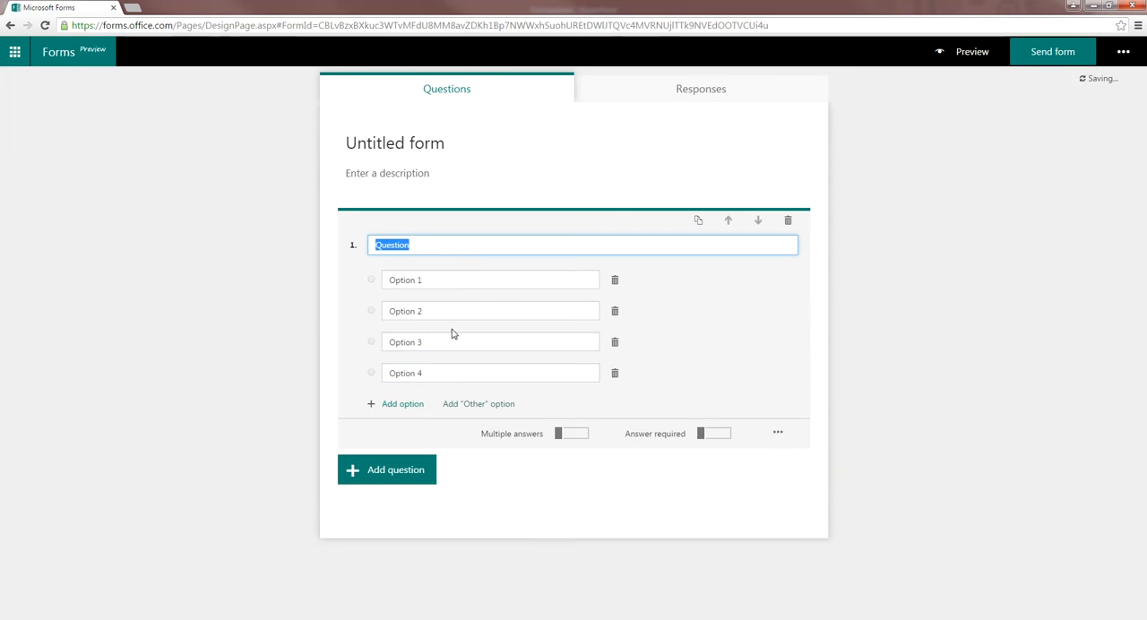
click(436, 282)
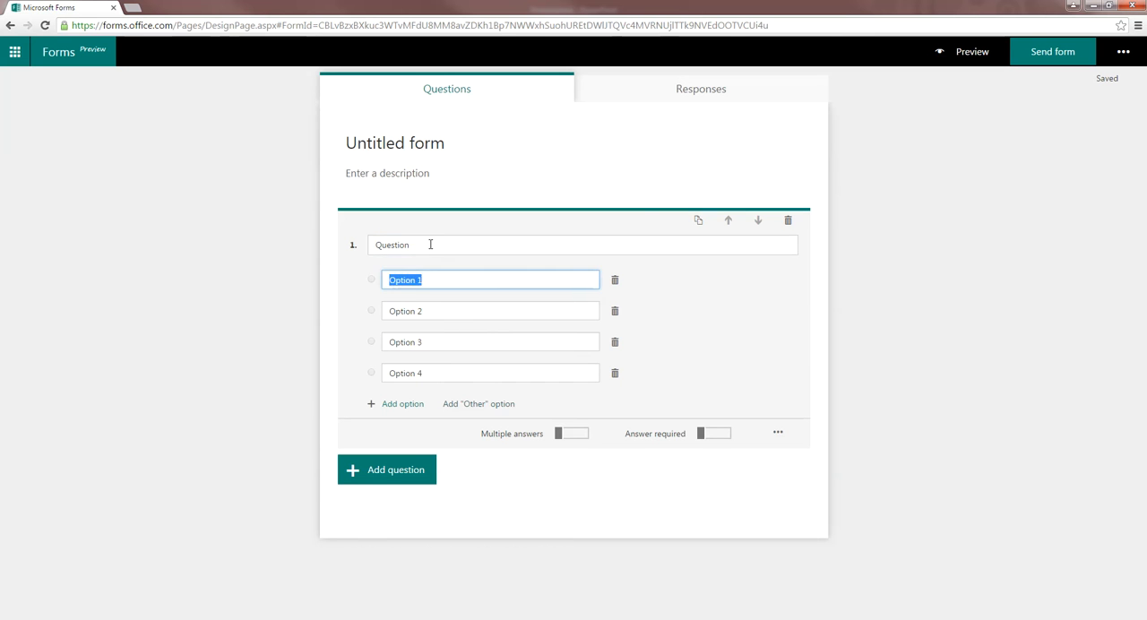
Step: Try the Multiple answers and Answer required settings on question 1, switching each on and back off
click(578, 436)
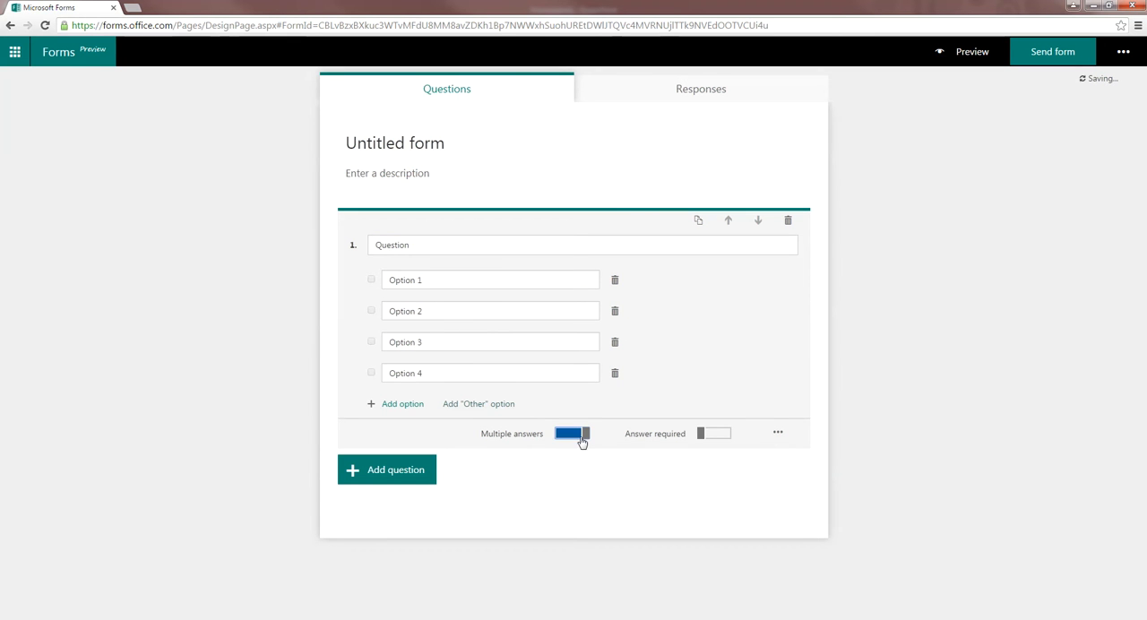
click(571, 443)
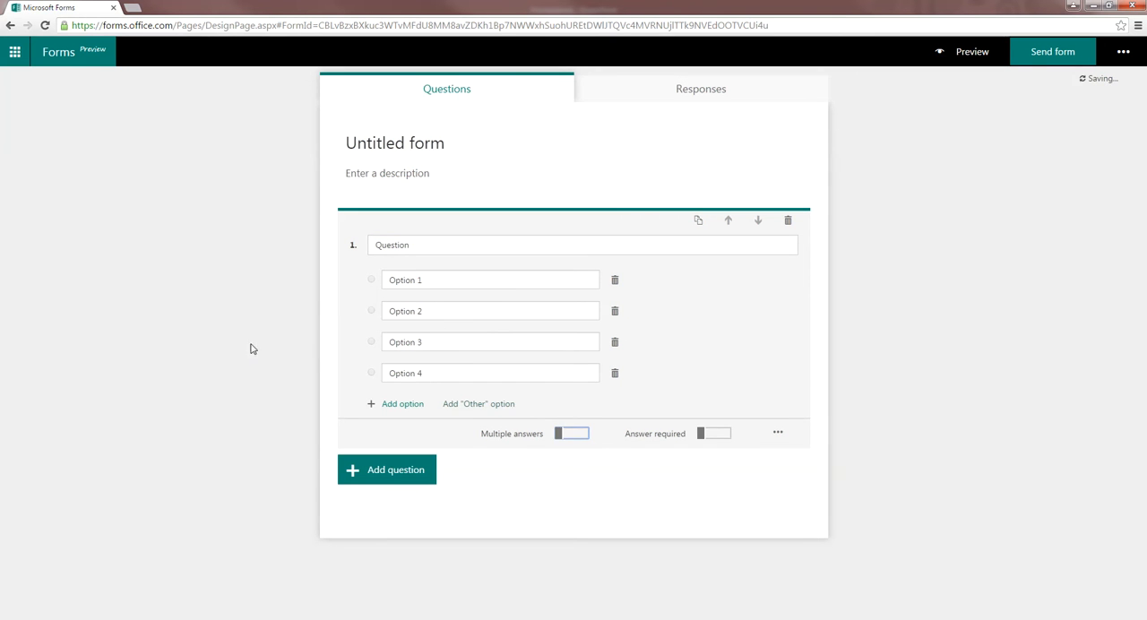
click(717, 438)
click(717, 439)
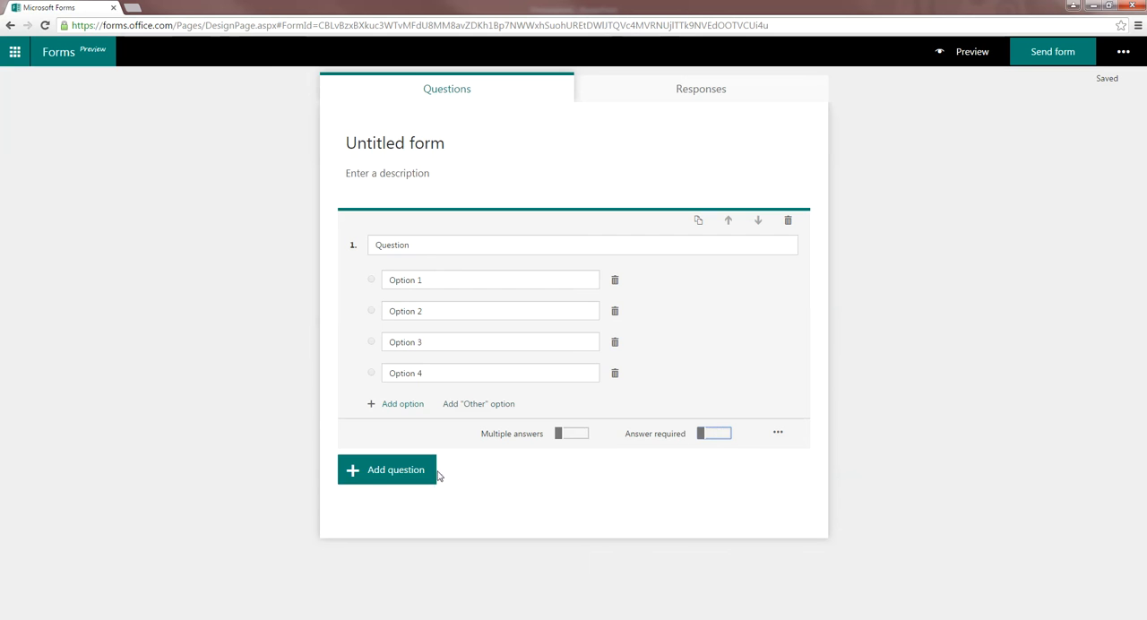
Step: Add a quiz question and a text question, trying Long answer on the text question and switching it back off
click(408, 474)
click(493, 473)
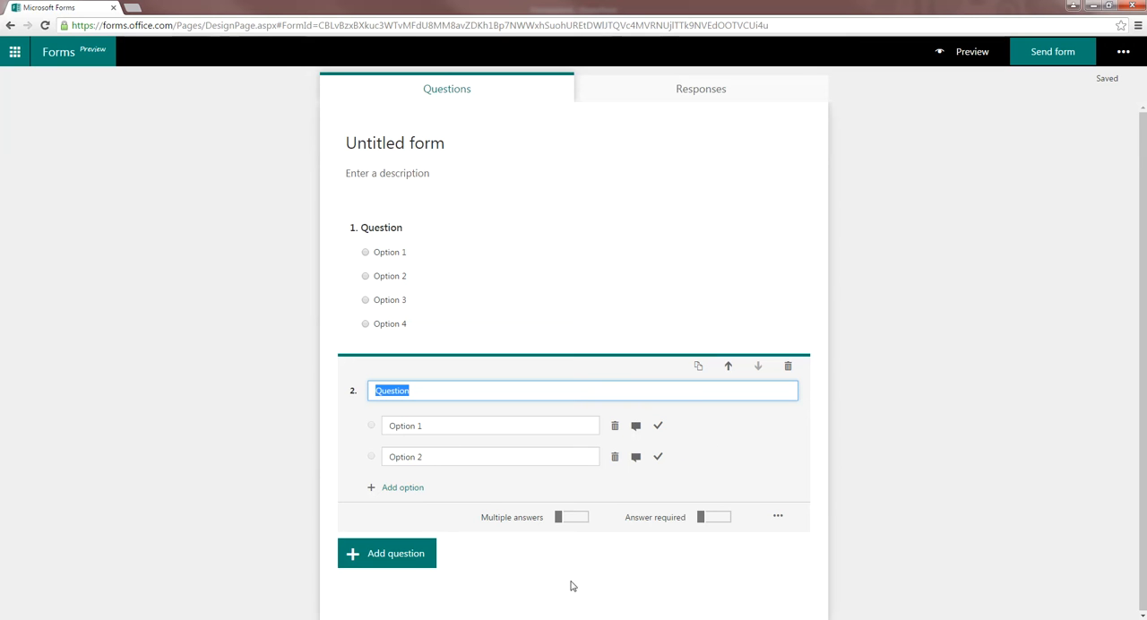
click(402, 553)
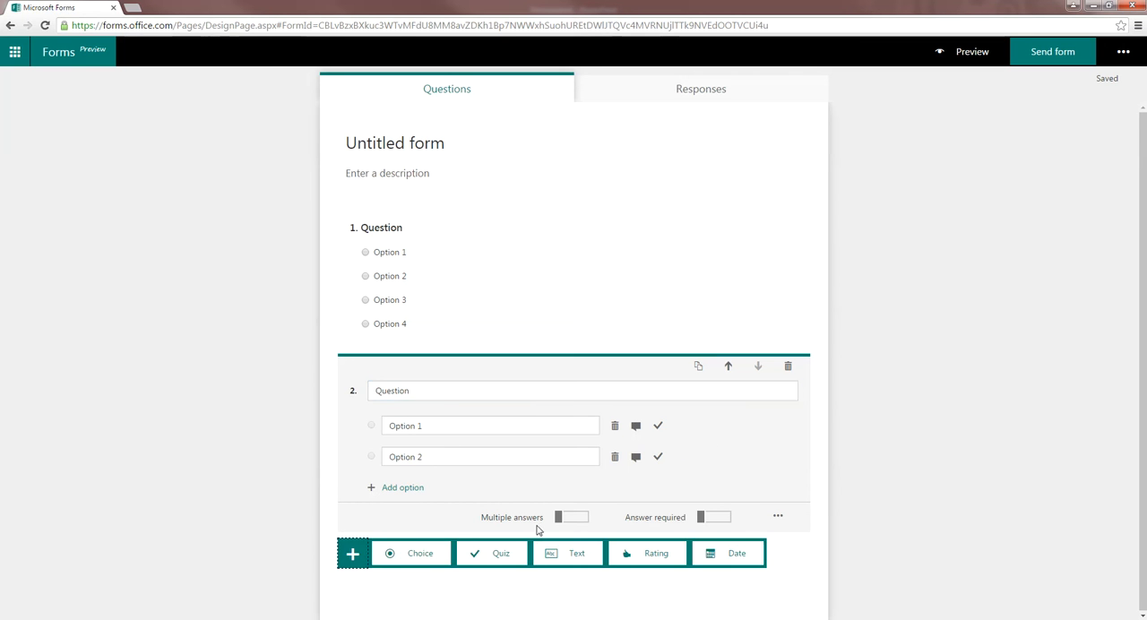
click(570, 552)
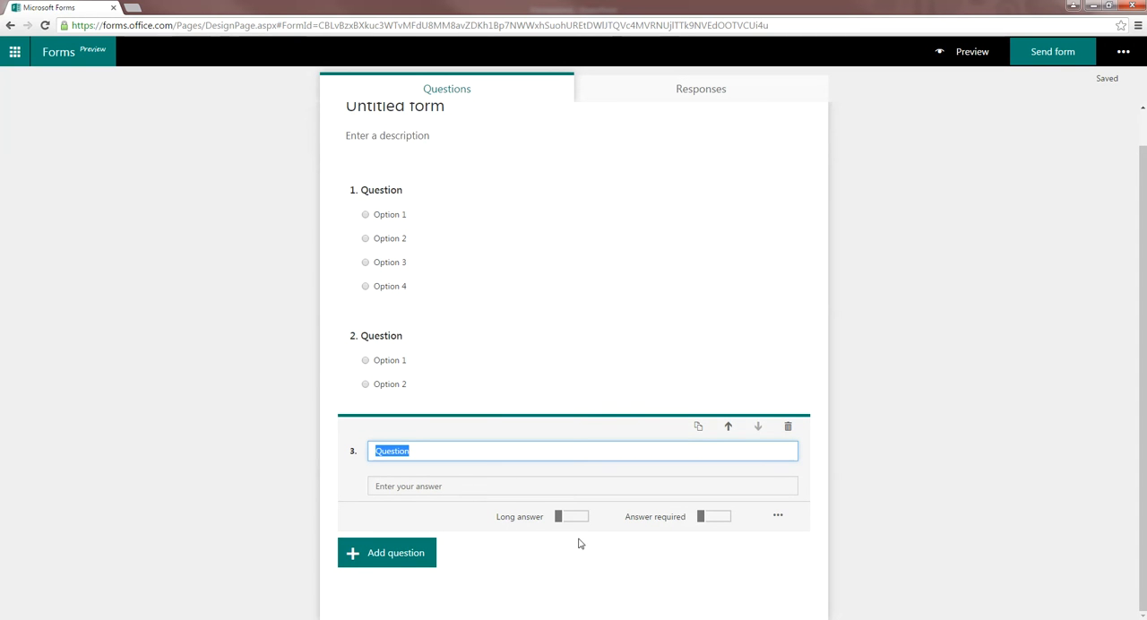
click(558, 519)
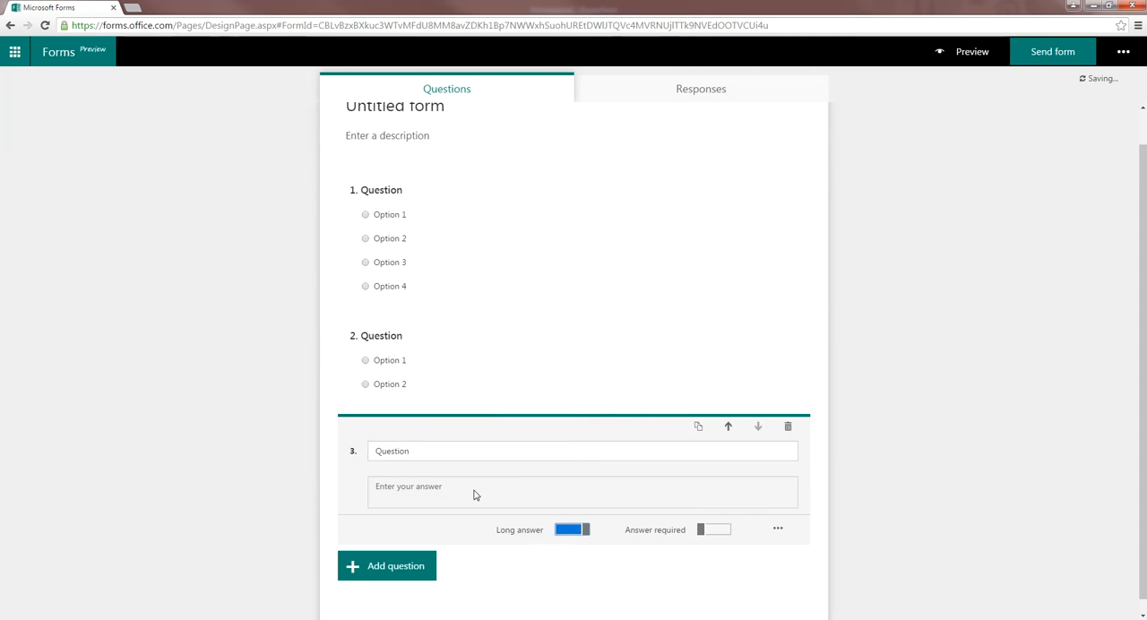
click(567, 532)
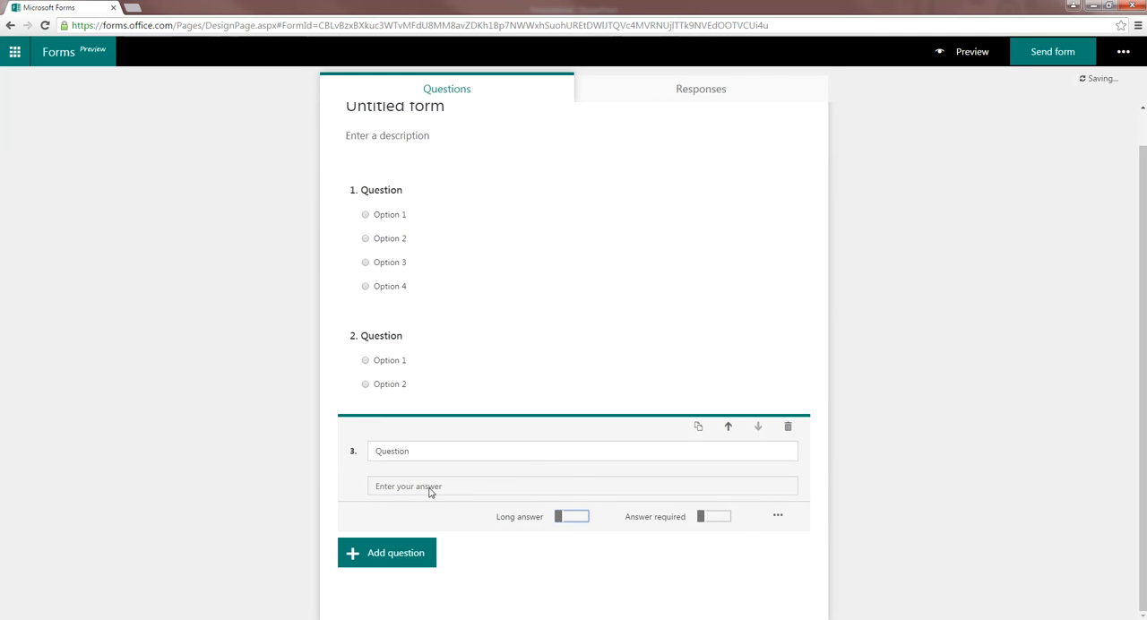
Step: Add a rating question and a date question to the end of the form
click(419, 566)
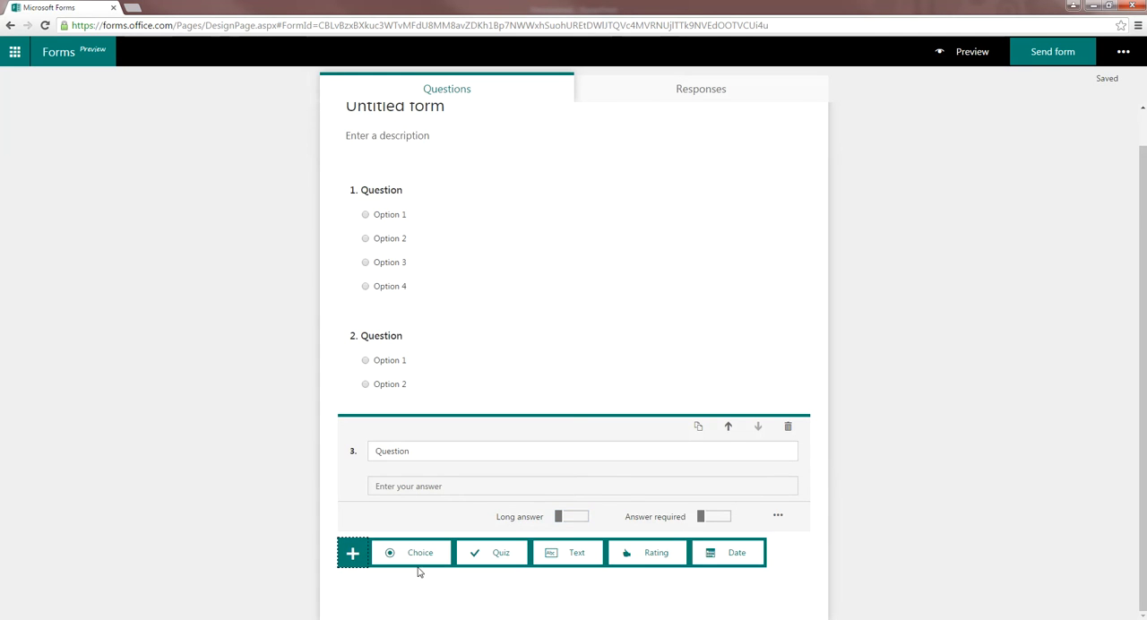
click(649, 557)
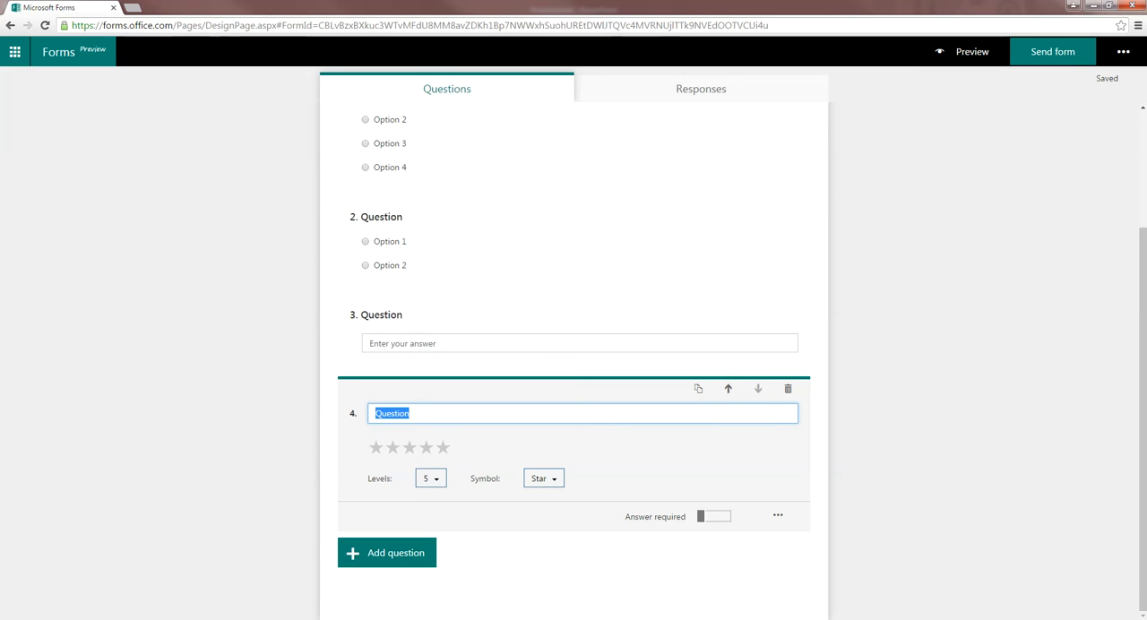
click(385, 555)
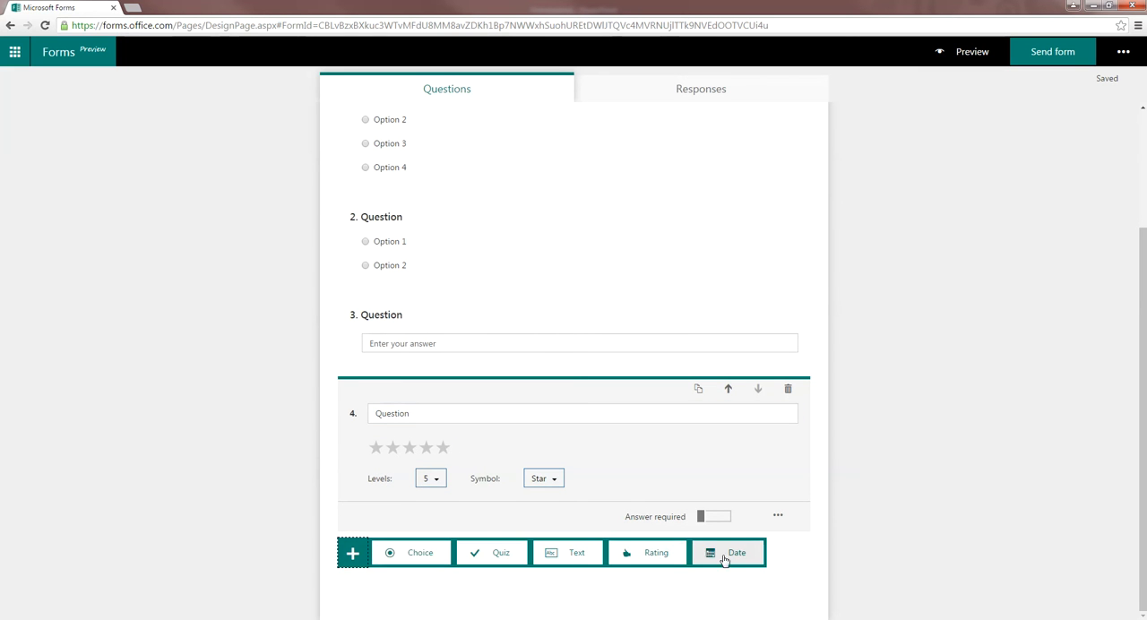
click(725, 557)
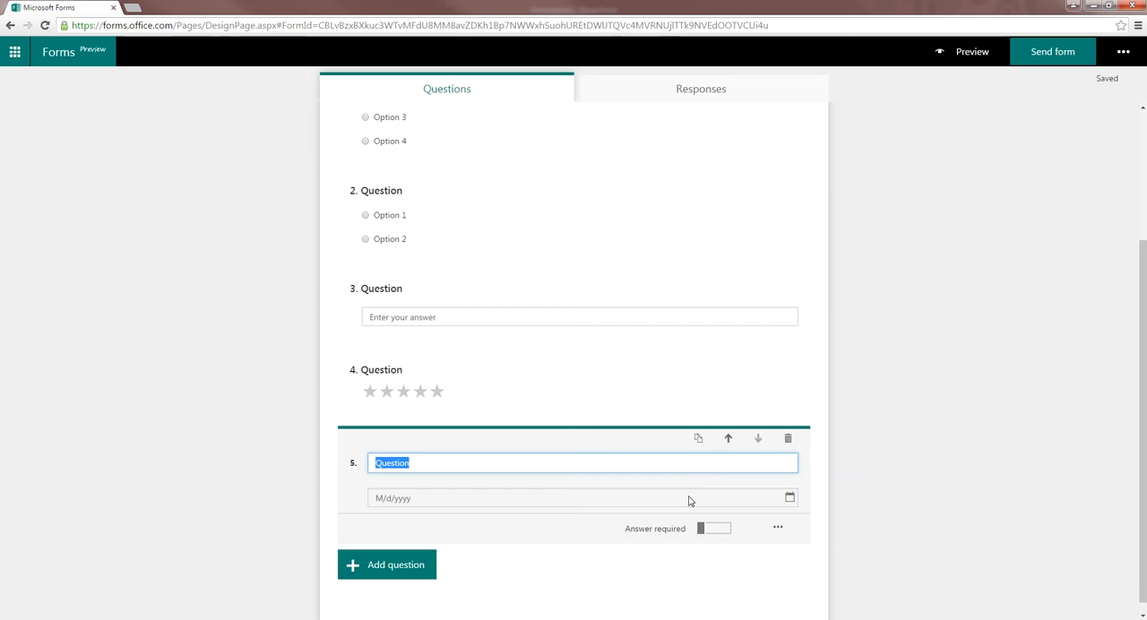
Step: Return to the list of forms and open the Seminar feedback form
scroll(679, 502, up, 2)
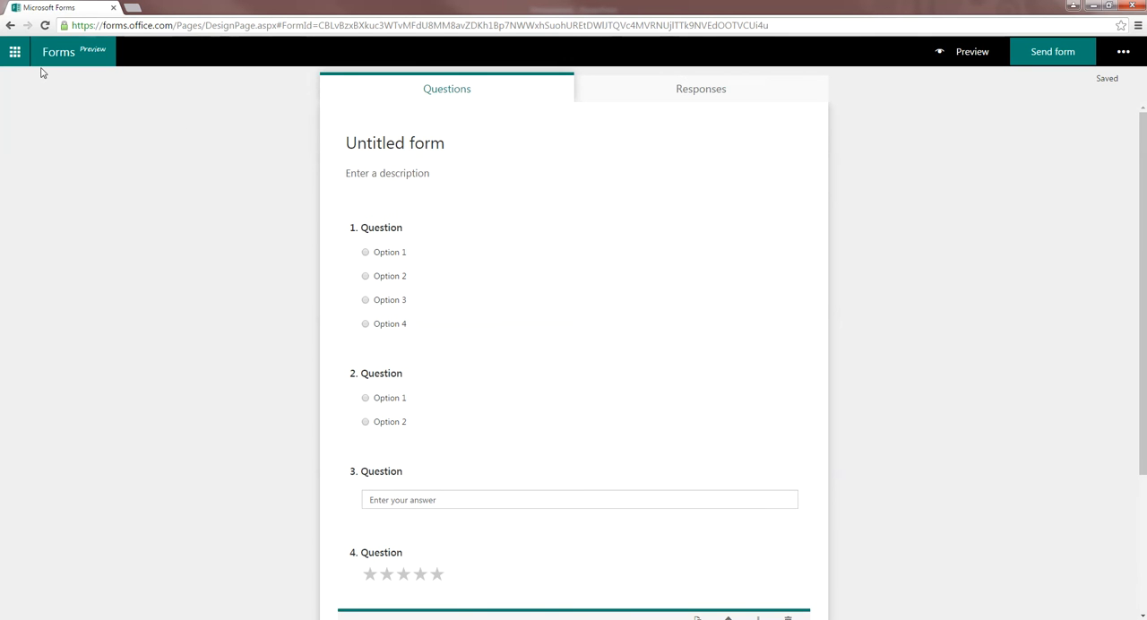
click(75, 61)
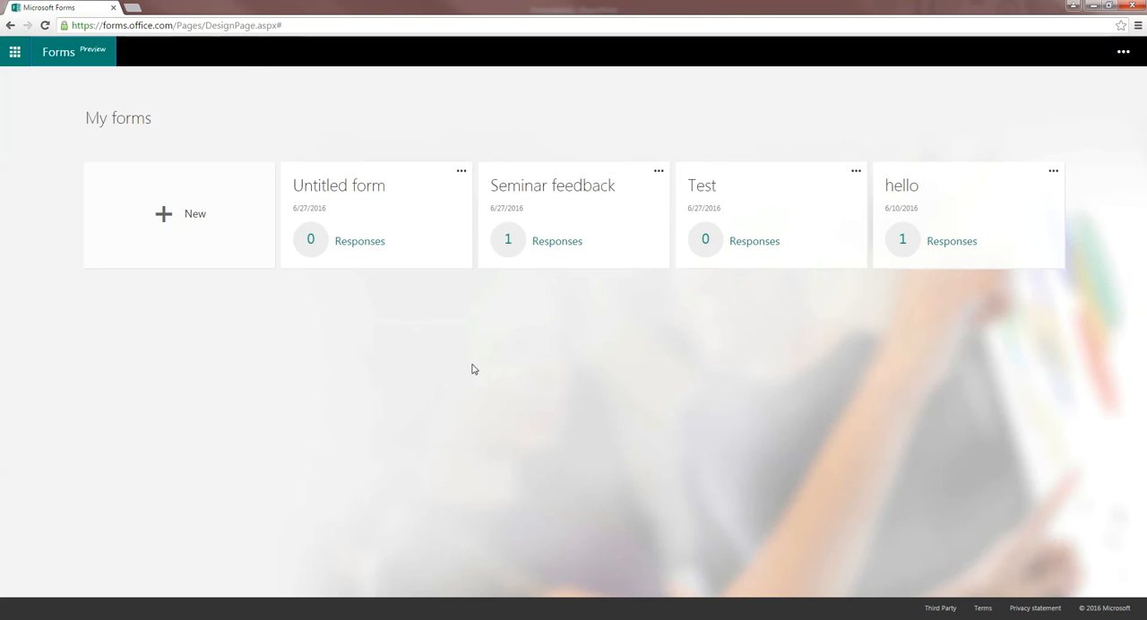
click(562, 211)
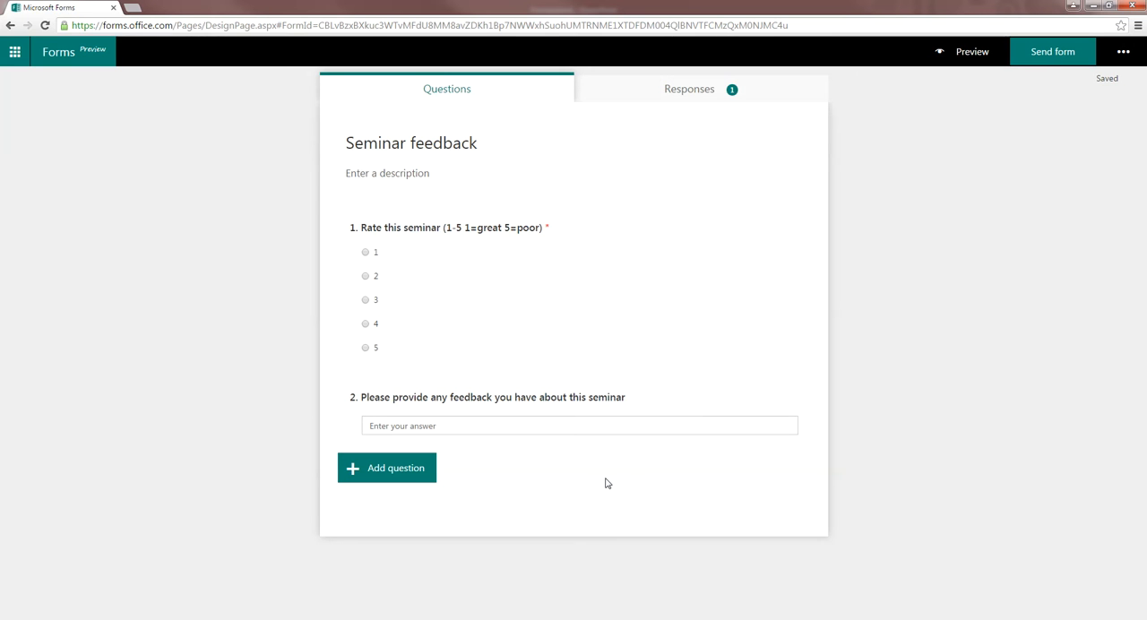
Step: Open the form's sending options, try limiting responders to the organization, and restore access for anyone with a link
click(1045, 59)
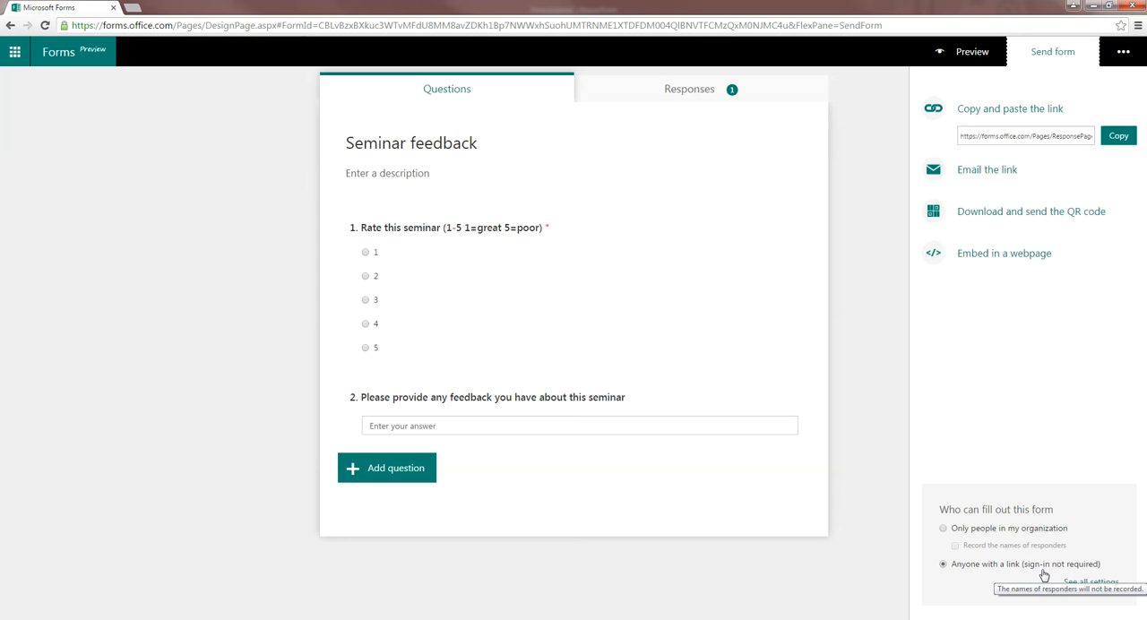
click(951, 530)
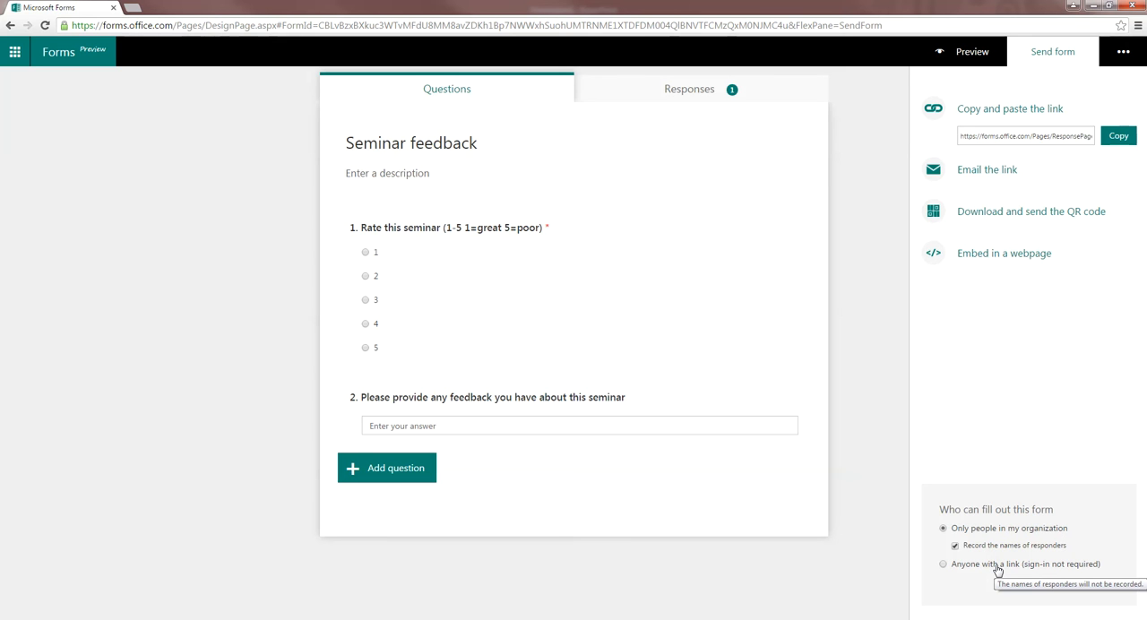
click(997, 564)
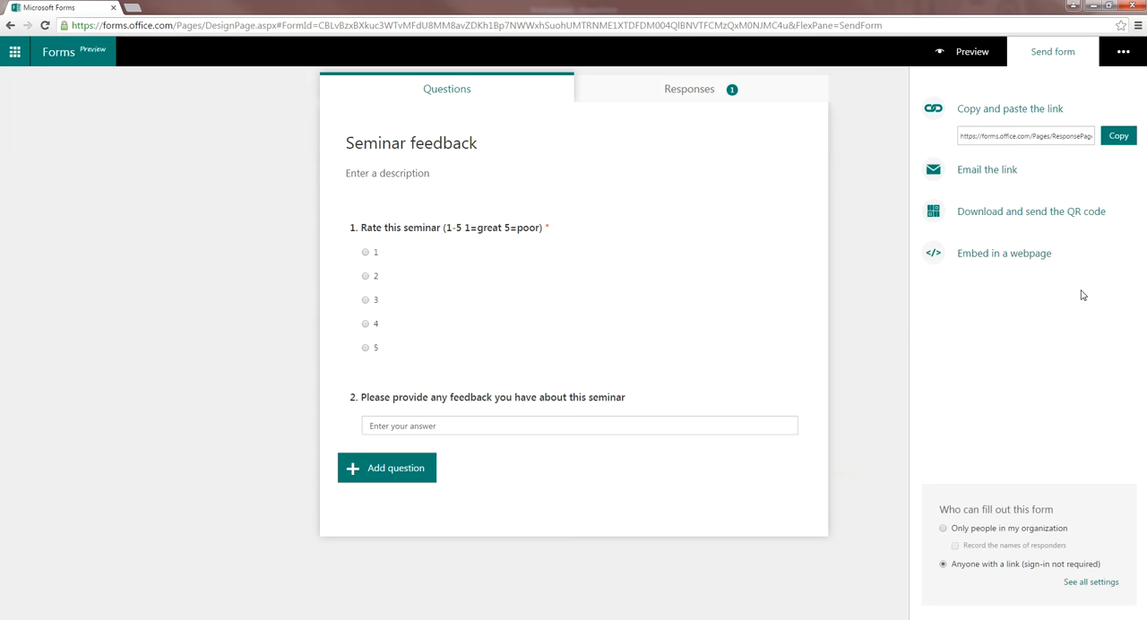
Step: Display the form's QR code, view the PowerPoint slide containing a QR code, and return to the form in the browser
click(1015, 218)
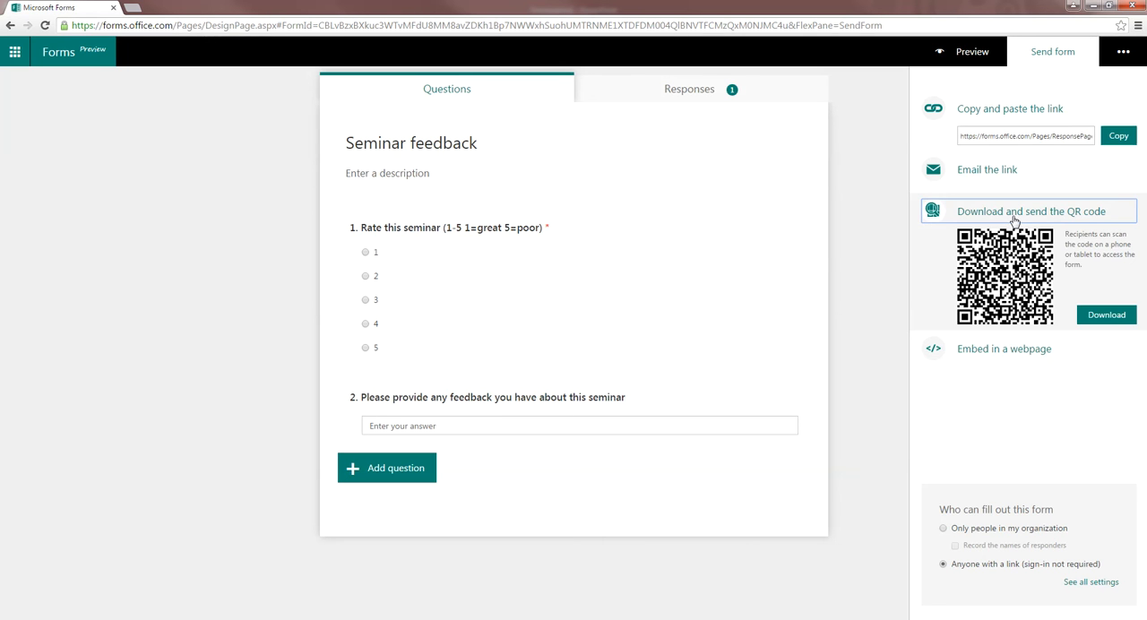
mouse_move(171, 611)
click(158, 593)
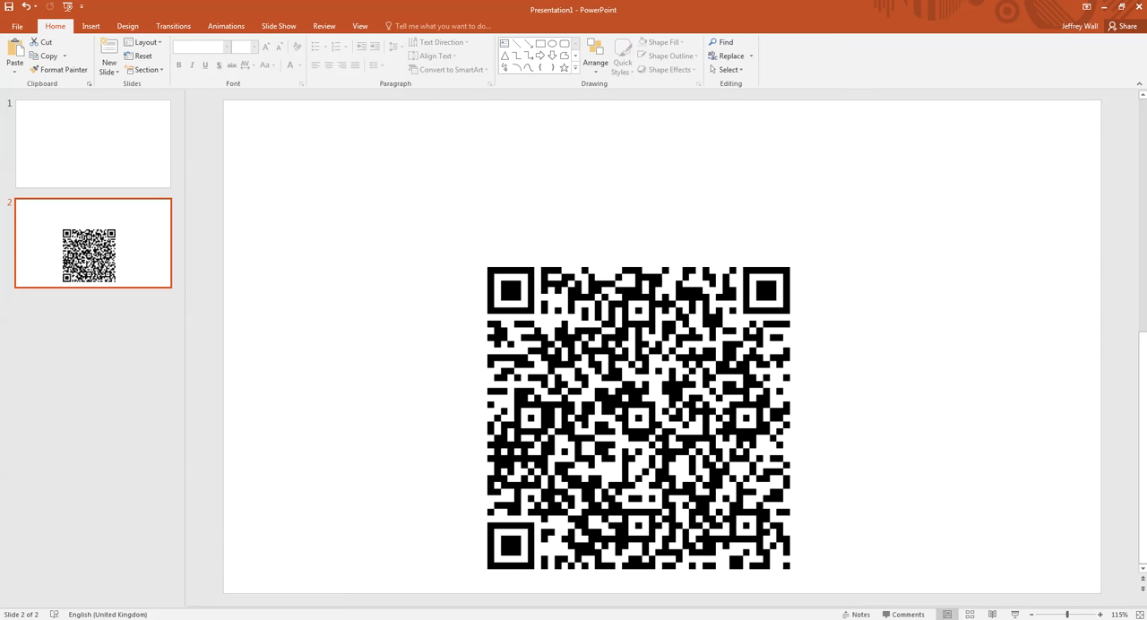
click(164, 618)
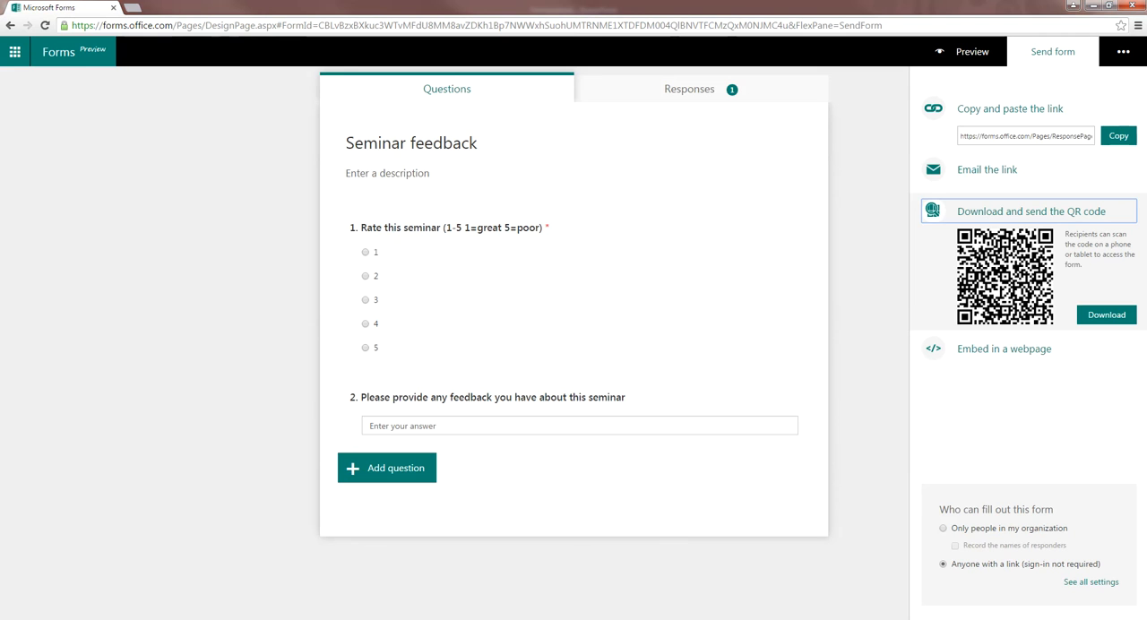
Step: Review the response summary for the Seminar feedback form and open the responses in Excel
click(654, 96)
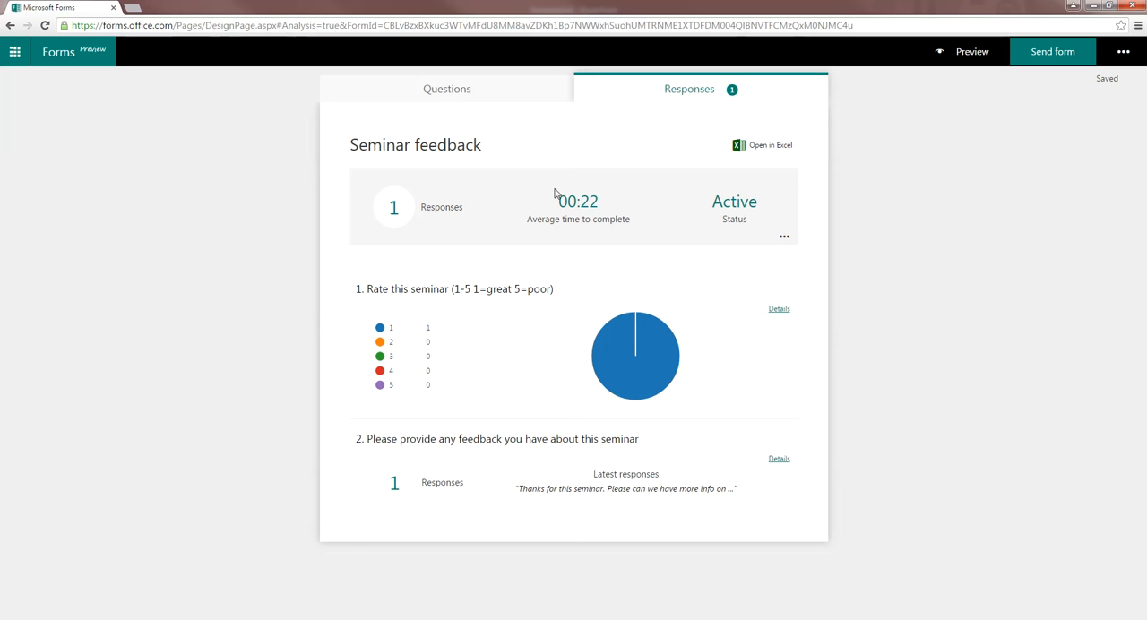
mouse_move(425, 333)
click(774, 156)
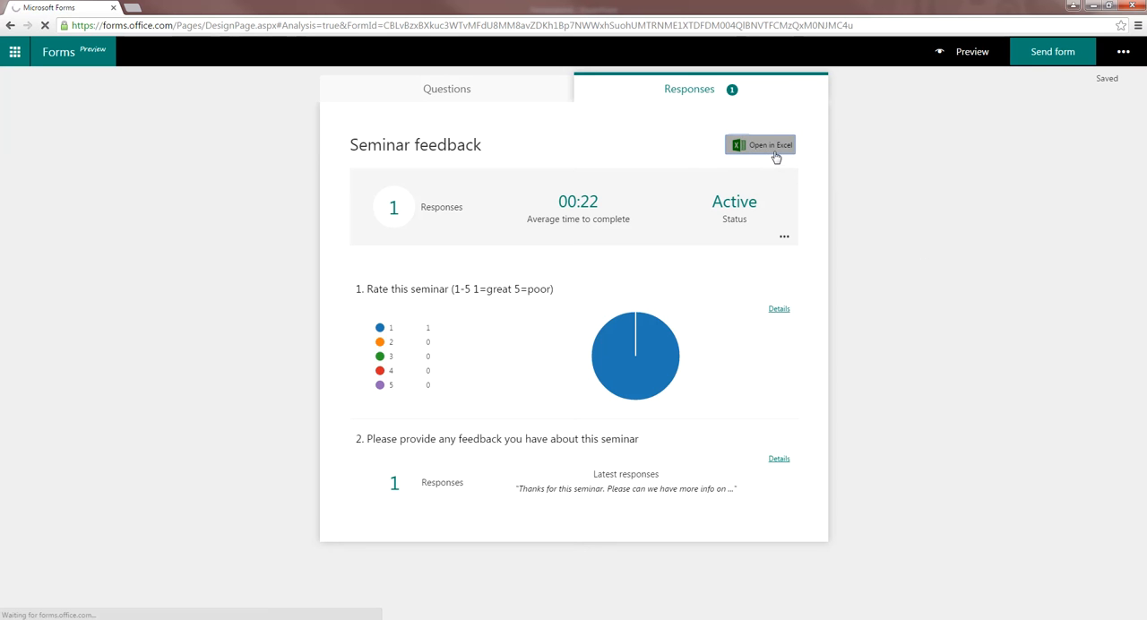
click(81, 608)
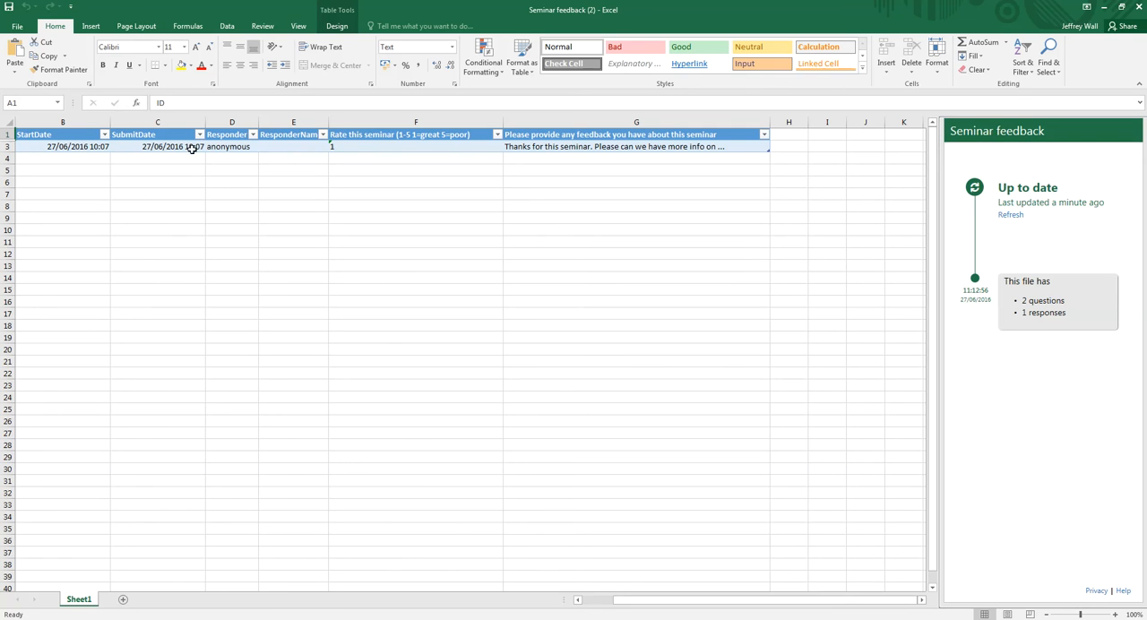
Step: Examine the seminar rating, written feedback and the two responder columns in the exported response sheet
click(392, 146)
click(568, 145)
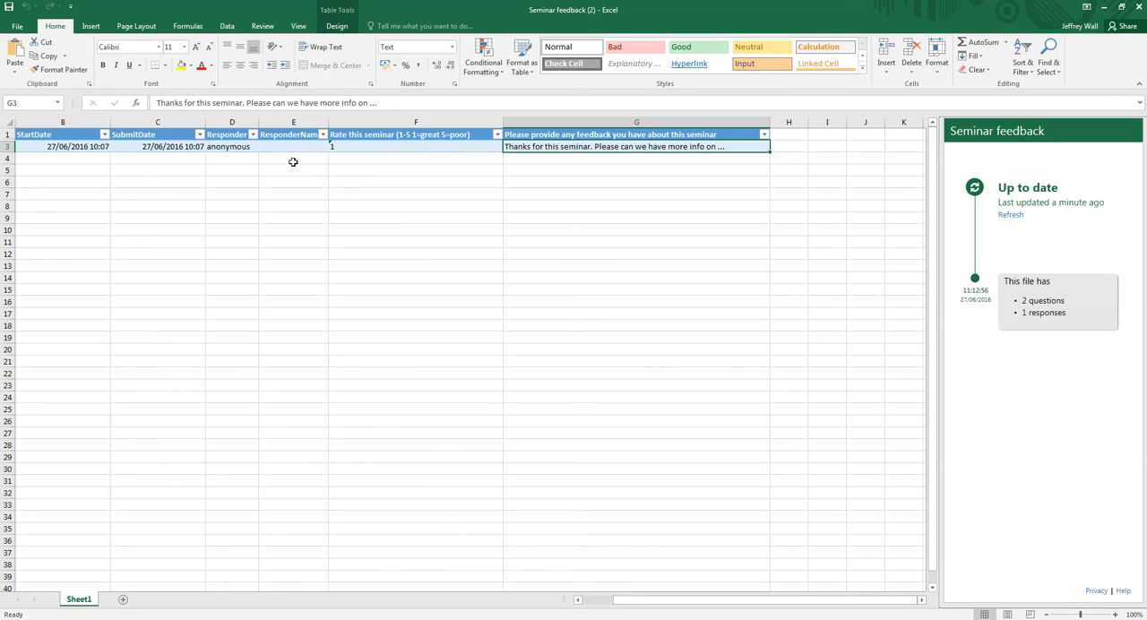
click(228, 146)
click(291, 154)
click(292, 149)
click(217, 149)
drag(247, 148, 287, 147)
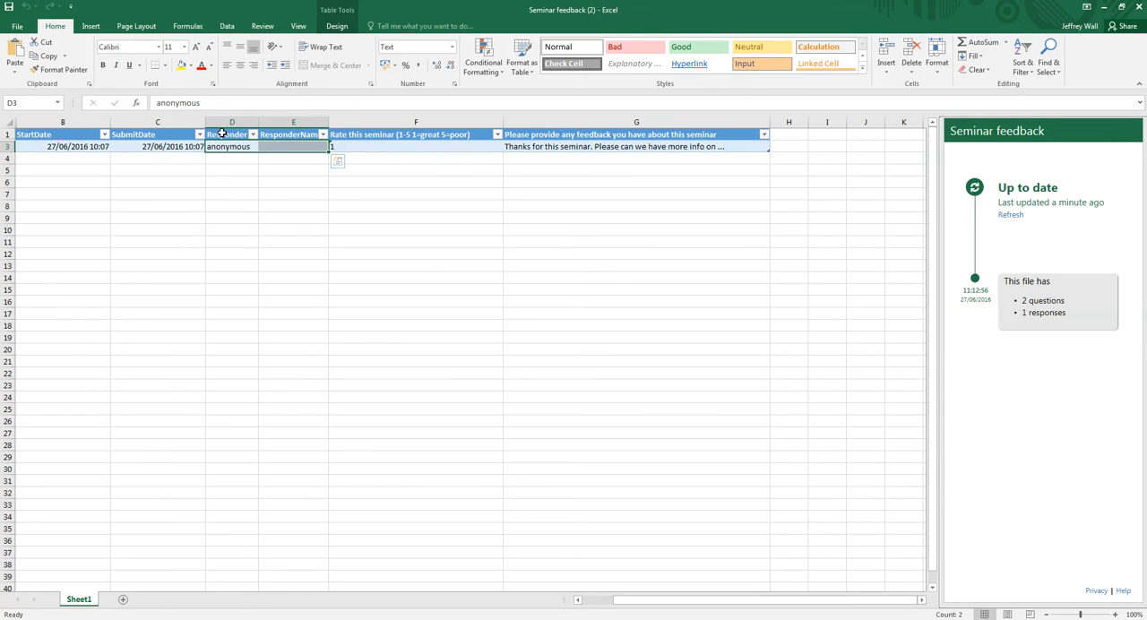
drag(223, 123, 291, 121)
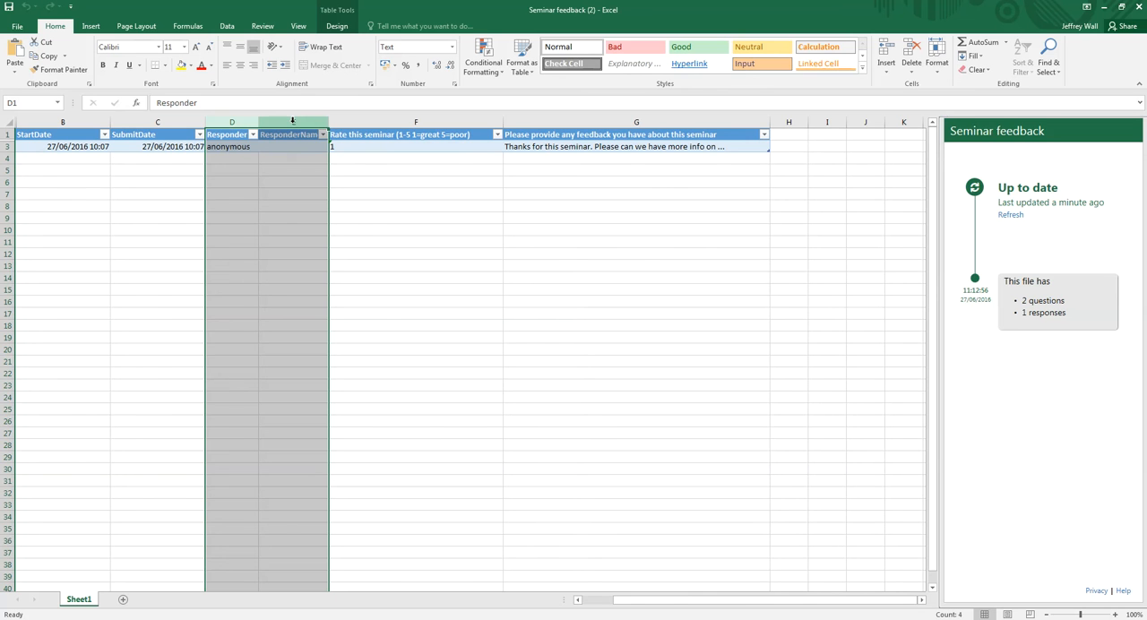
click(285, 158)
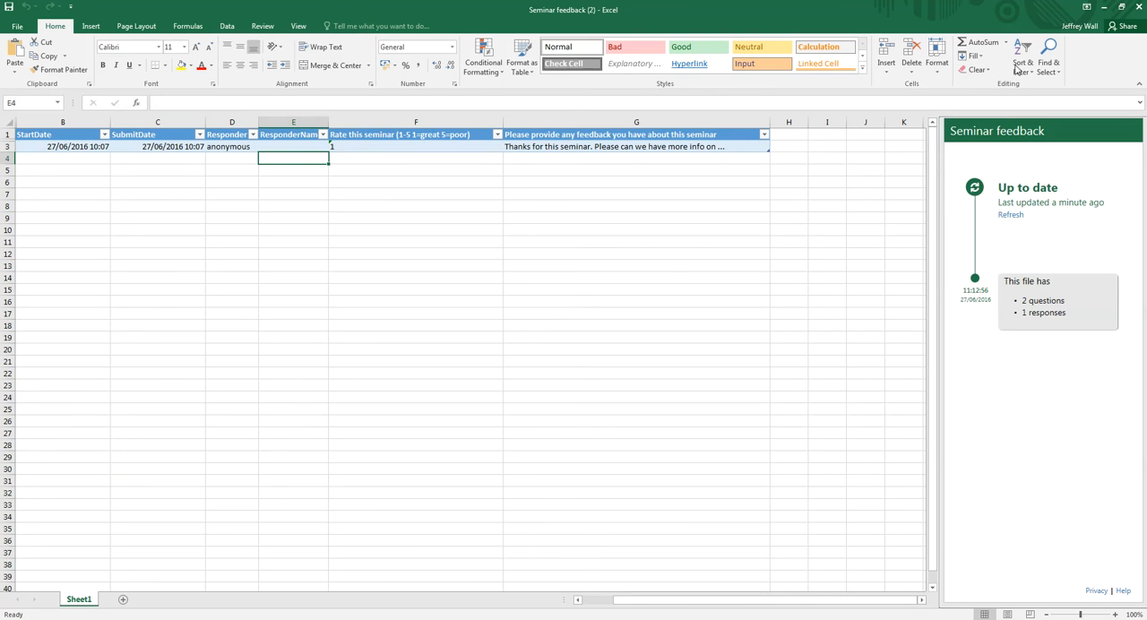